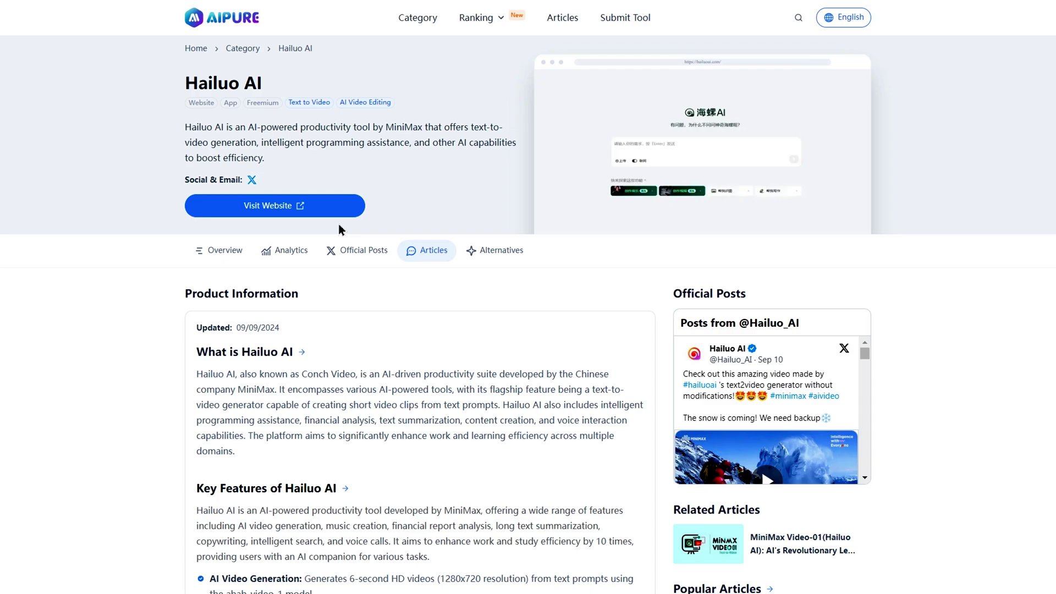
Visit the official Hailuo AI website from its AIPURE listing.
{"action": "left_click", "coordinate": [303, 219]}
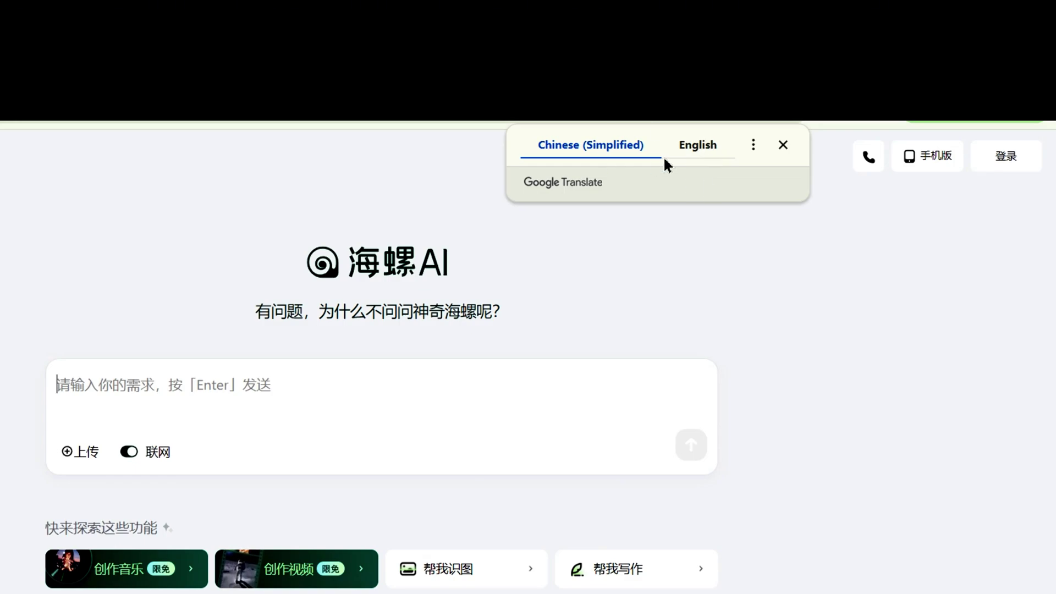
Zoom the Hailuo AI page in, then browse the Log in dialog's phone country codes.
{"action": "key", "text": "ctrl+plus"}
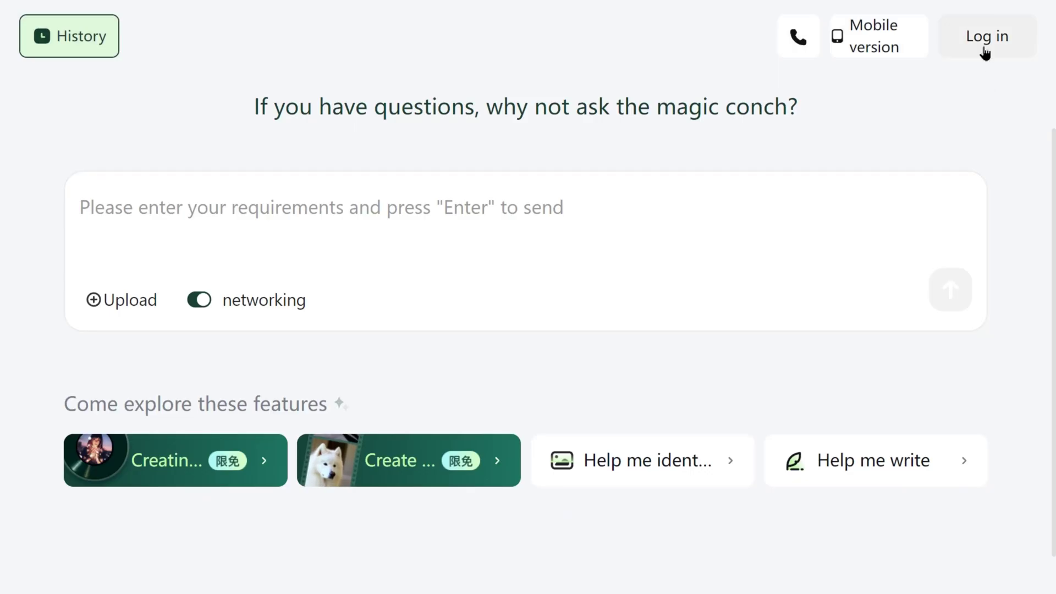
{"action": "left_click", "coordinate": [982, 42]}
{"action": "left_click", "coordinate": [678, 226]}
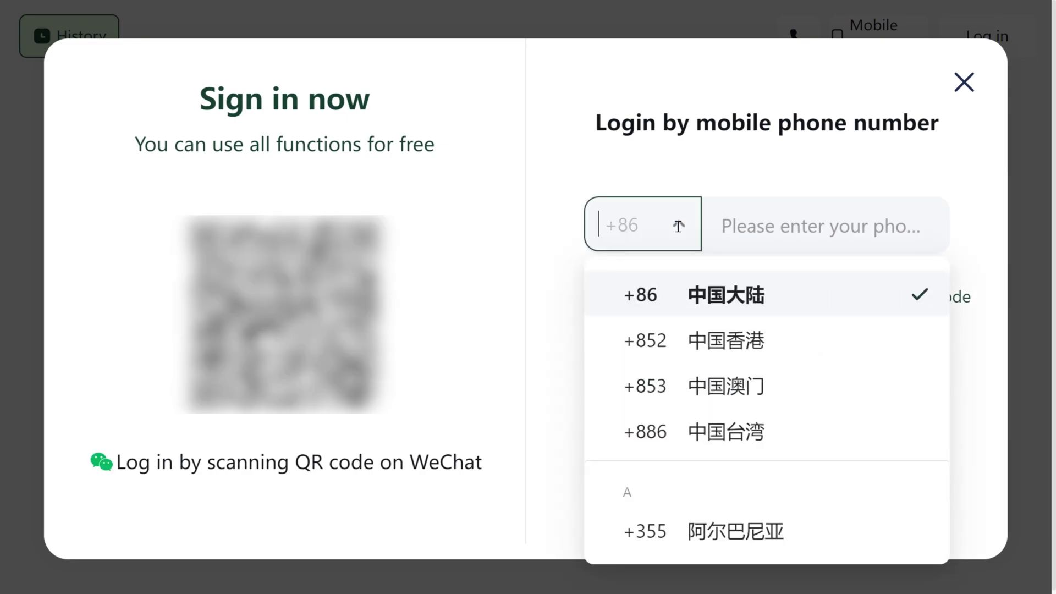
{"action": "scroll", "coordinate": [806, 344], "scroll_direction": "down", "scroll_amount": 3}
{"action": "scroll", "coordinate": [807, 344], "scroll_direction": "down", "scroll_amount": 3}
{"action": "scroll", "coordinate": [806, 345], "scroll_direction": "down", "scroll_amount": 3}
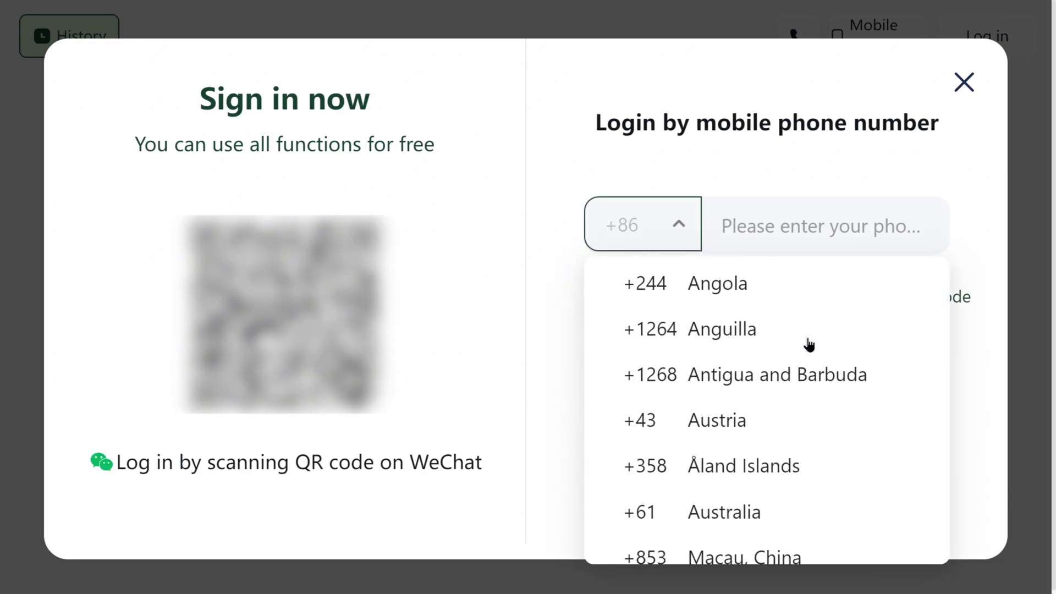
{"action": "scroll", "coordinate": [809, 344], "scroll_direction": "down", "scroll_amount": 3}
{"action": "scroll", "coordinate": [809, 344], "scroll_direction": "down", "scroll_amount": 3}
{"action": "scroll", "coordinate": [806, 343], "scroll_direction": "down", "scroll_amount": 3}
{"action": "scroll", "coordinate": [806, 343], "scroll_direction": "down", "scroll_amount": 3}
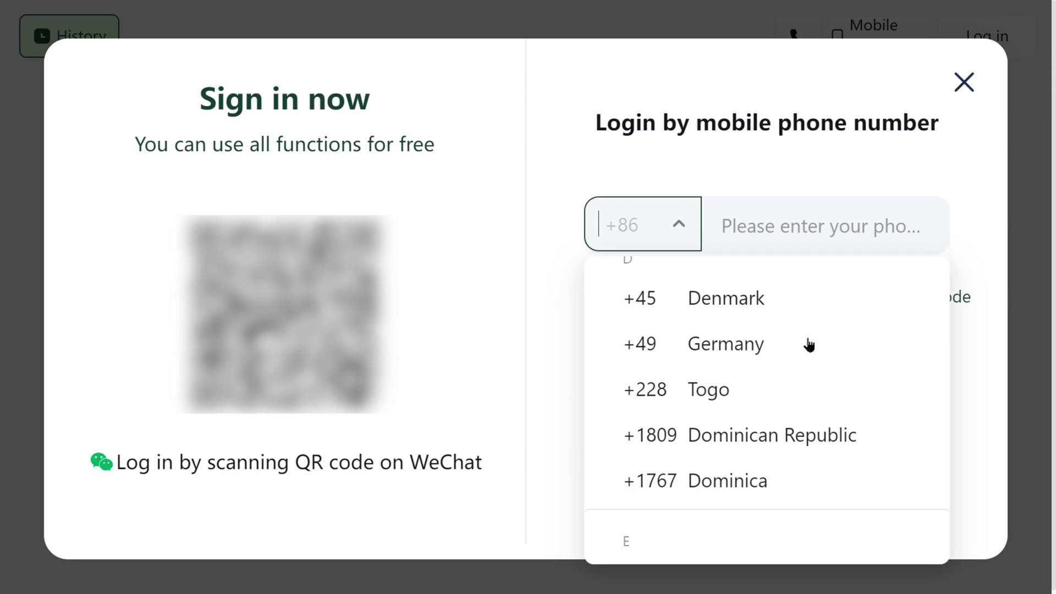
{"action": "scroll", "coordinate": [806, 340], "scroll_direction": "up", "scroll_amount": 3}
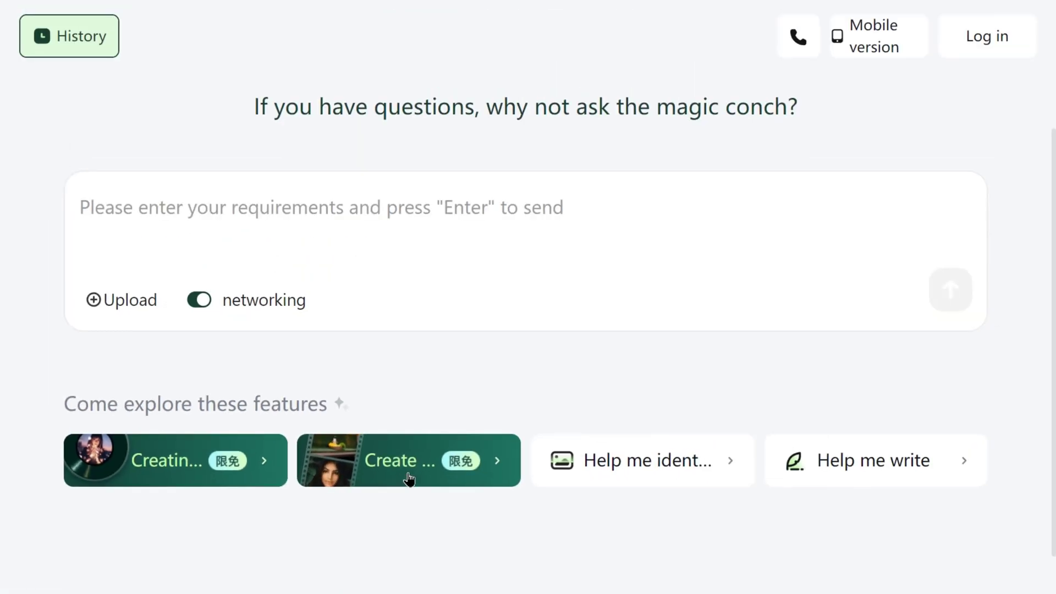
Generate a video from the clownfish swimming over a rocky seafloor description.
{"action": "left_click", "coordinate": [409, 478]}
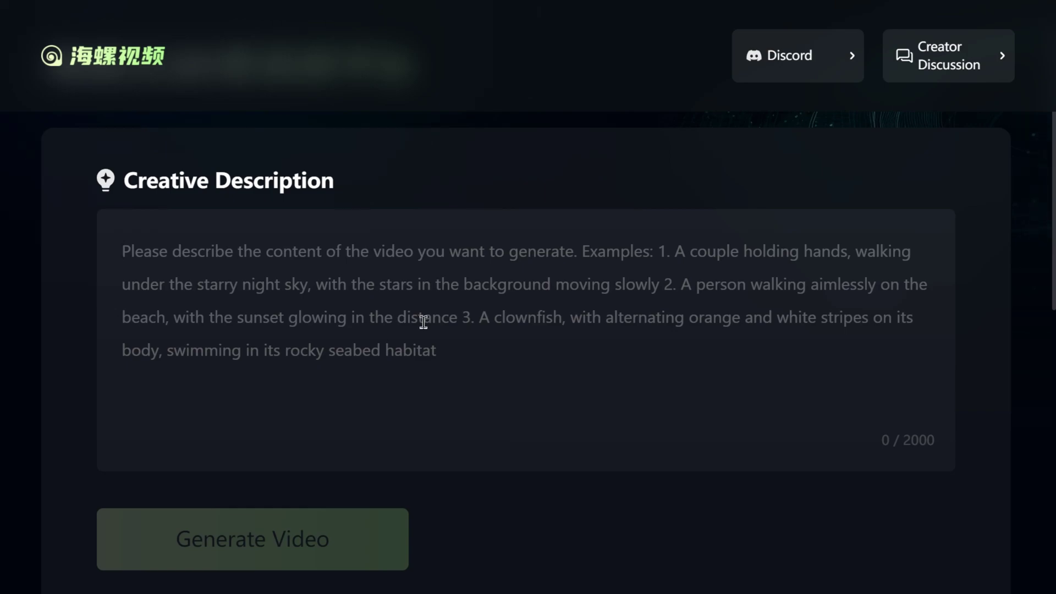
{"action": "type", "text": "A clownfish, with alternating orange and white stripes, swims through its rocky seafloor habitat."}
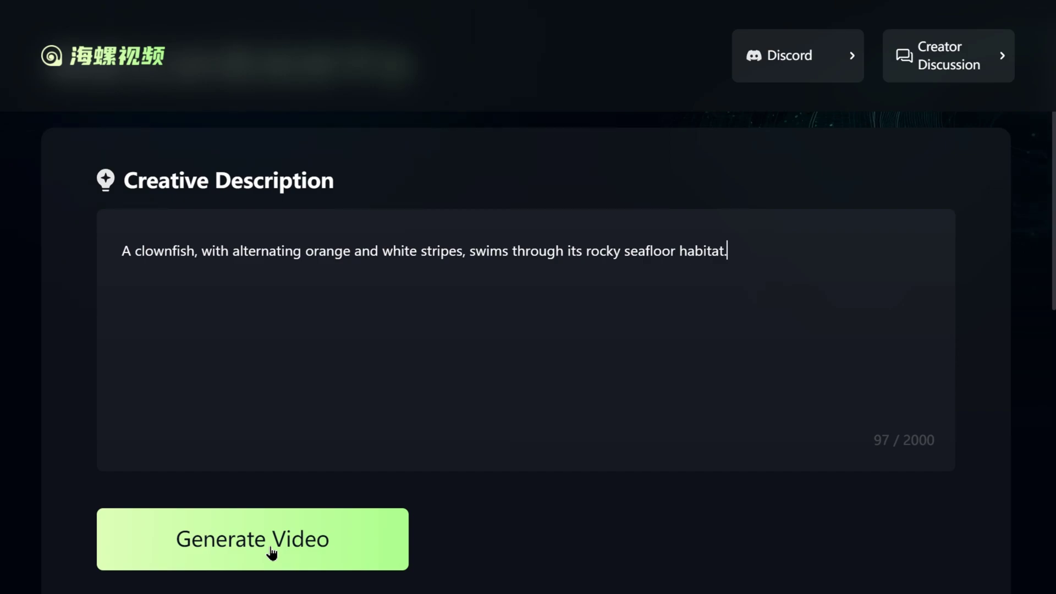
{"action": "left_click", "coordinate": [239, 525]}
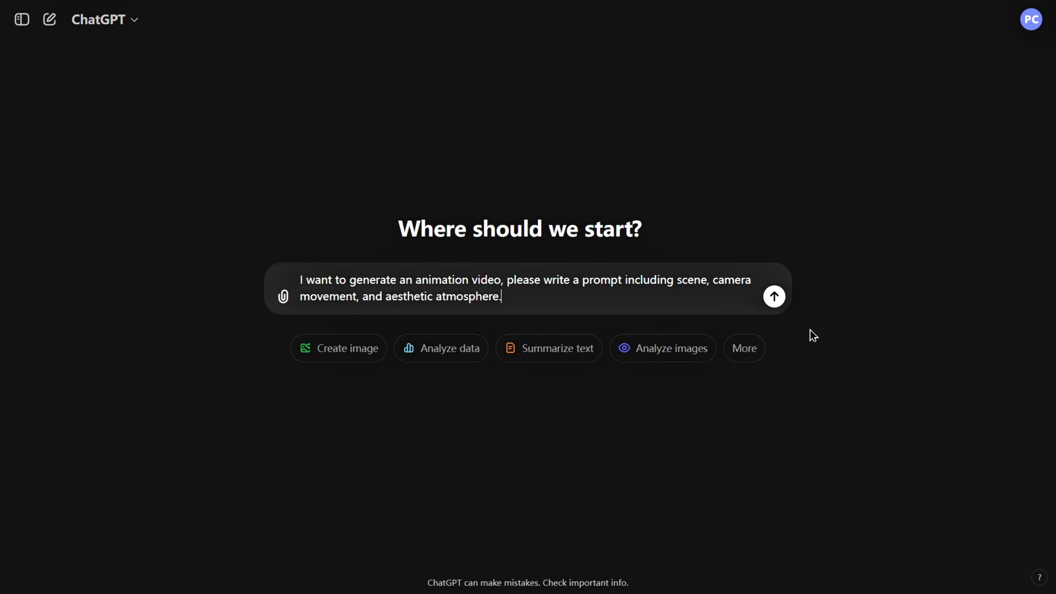
Send ChatGPT the request for an animation video prompt.
{"action": "left_click", "coordinate": [774, 298]}
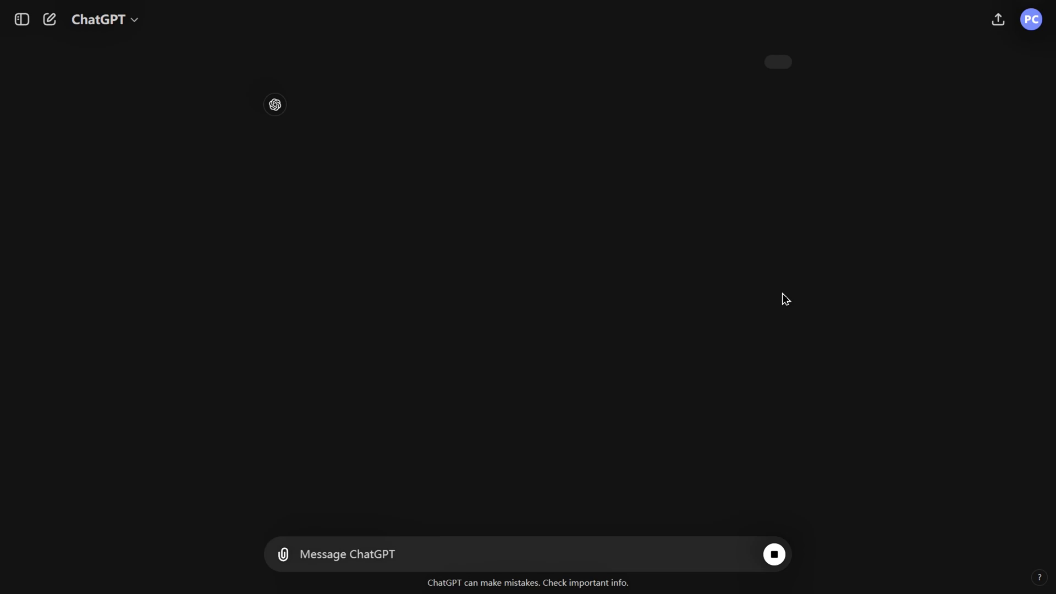